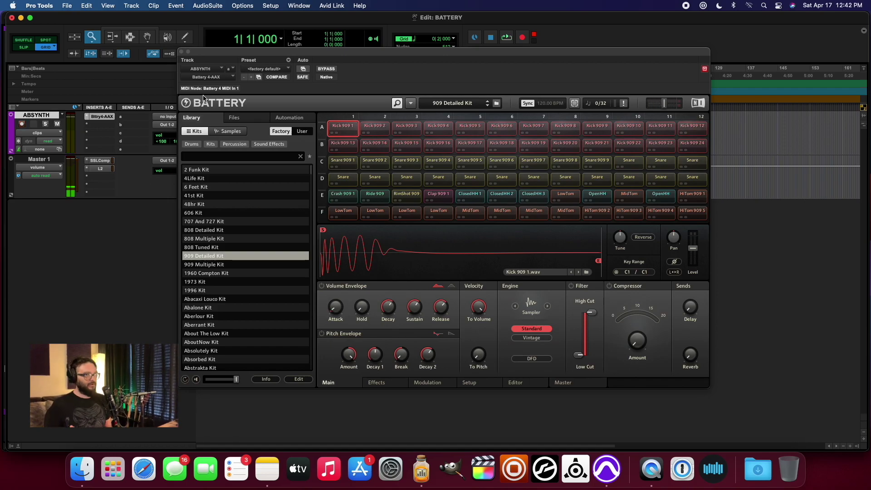
Rename the ABSYNTH instrument track to BATTERY
{"action": "double_click", "coordinate": [47, 116]}
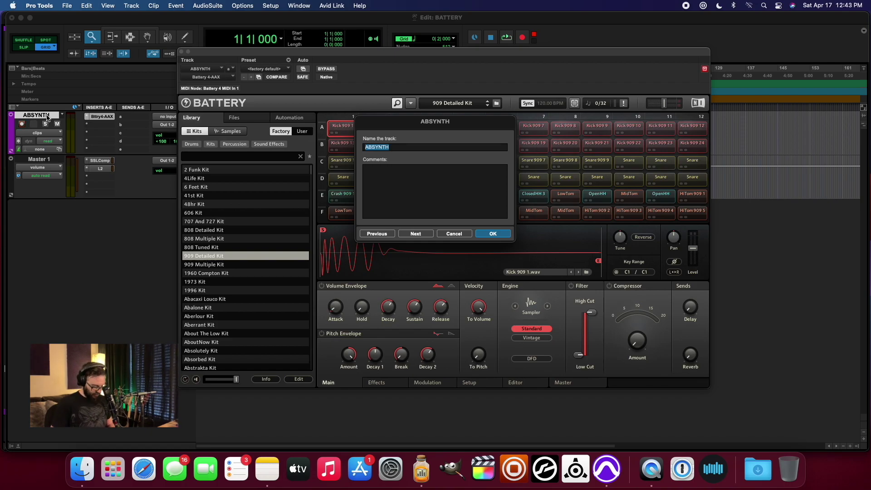
{"action": "type", "text": "BATTERY"}
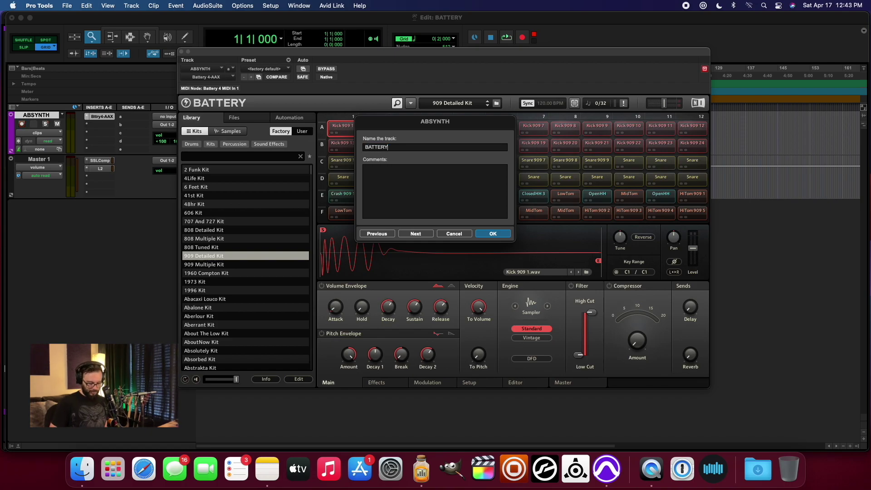
{"action": "key", "text": "Return"}
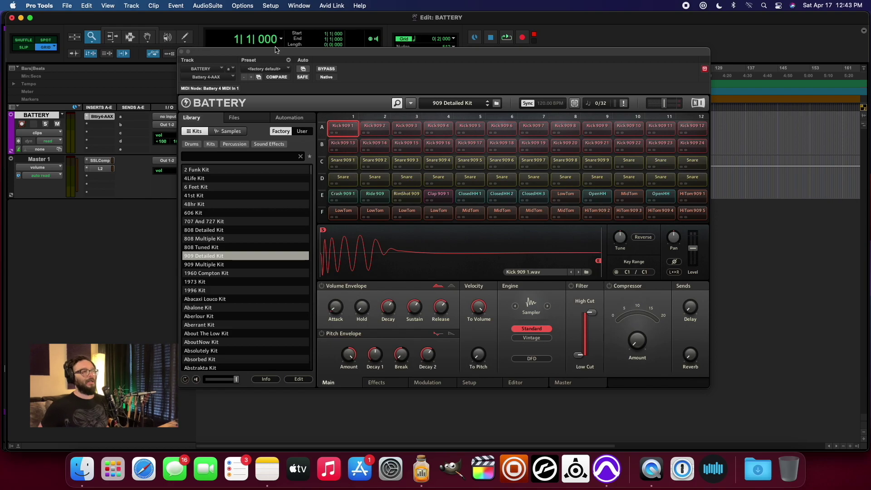
Locate the loaded 909 Detailed Kit in Battery's library and clear the Analog Drum Kit filter to list all kits
{"action": "left_click_drag", "start_coordinate": [275, 49], "coordinate": [274, 54]}
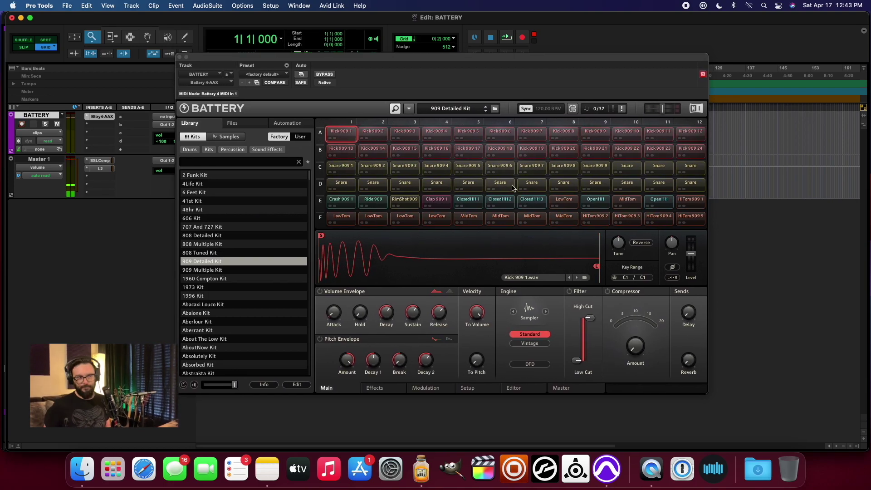
{"action": "left_click", "coordinate": [444, 112]}
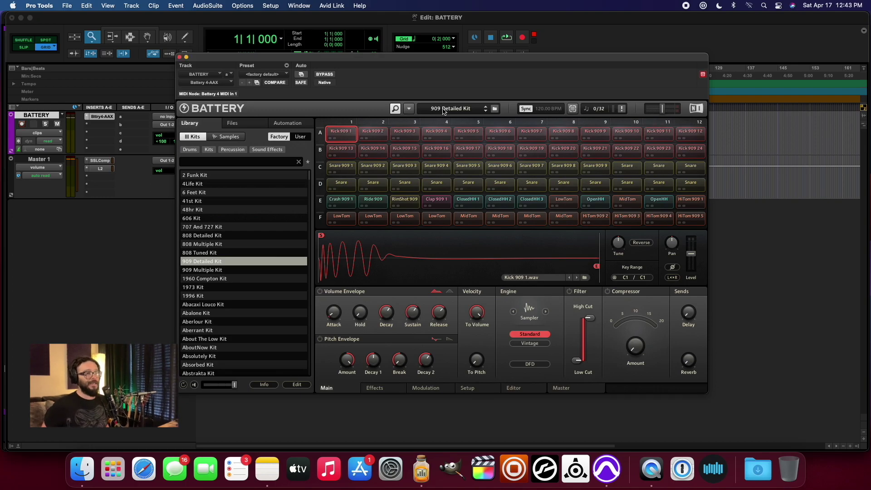
{"action": "left_click", "coordinate": [409, 109]}
{"action": "mouse_move", "coordinate": [421, 120]}
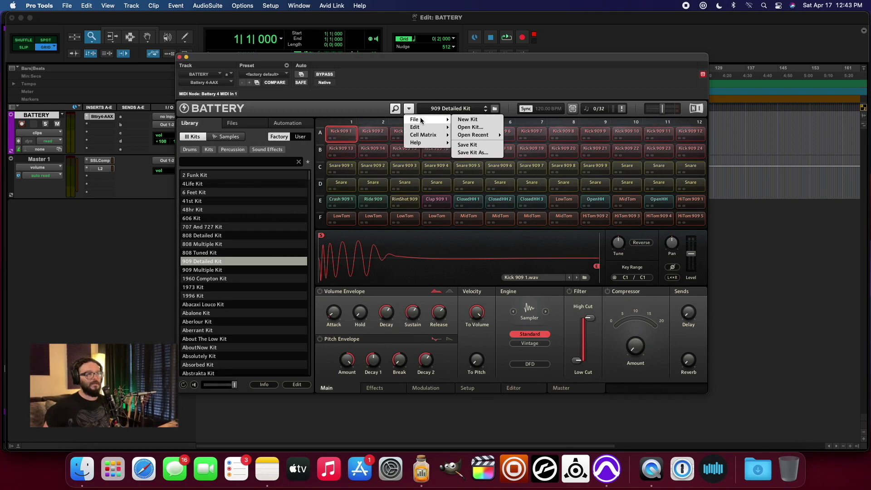
{"action": "left_click", "coordinate": [461, 105]}
{"action": "left_click", "coordinate": [494, 109]}
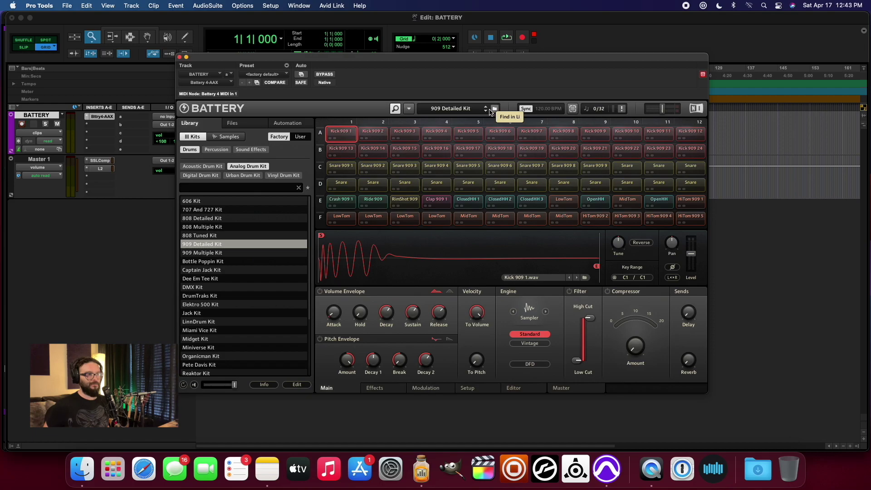
{"action": "left_click", "coordinate": [189, 150]}
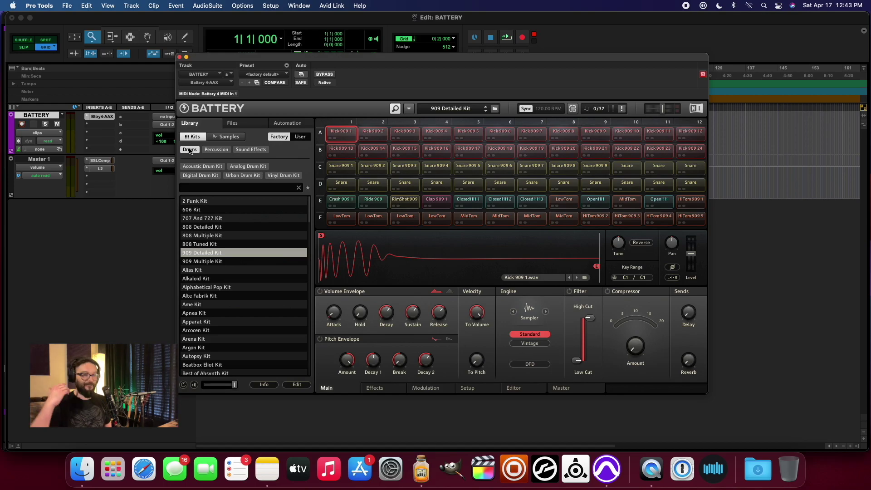
{"action": "scroll", "coordinate": [223, 291], "scroll_direction": "down", "scroll_amount": 15}
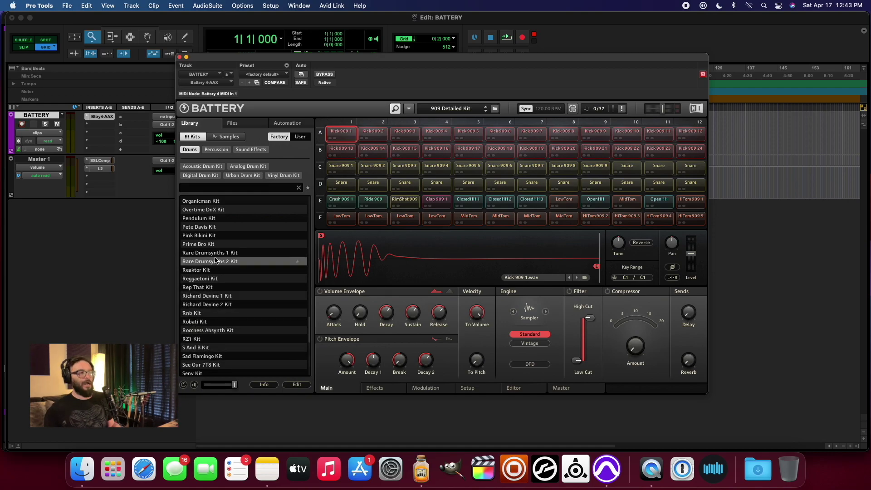
{"action": "double_click", "coordinate": [203, 245]}
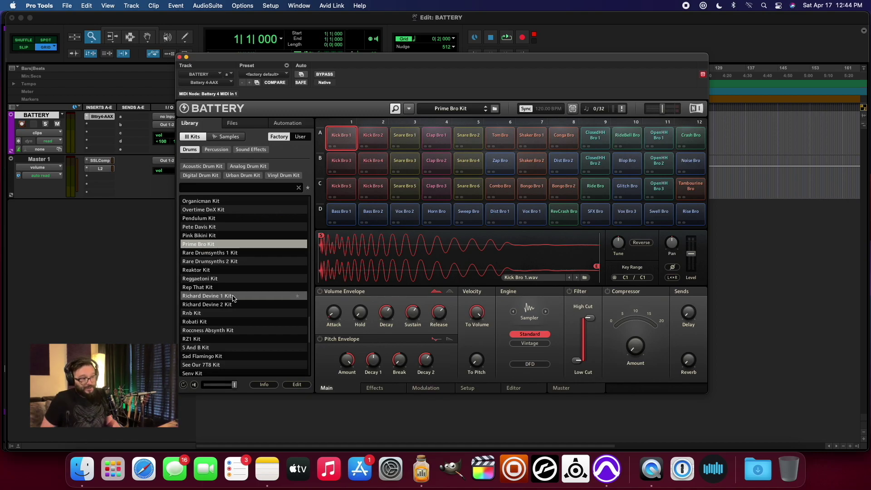
{"action": "scroll", "coordinate": [232, 298], "scroll_direction": "up", "scroll_amount": 2}
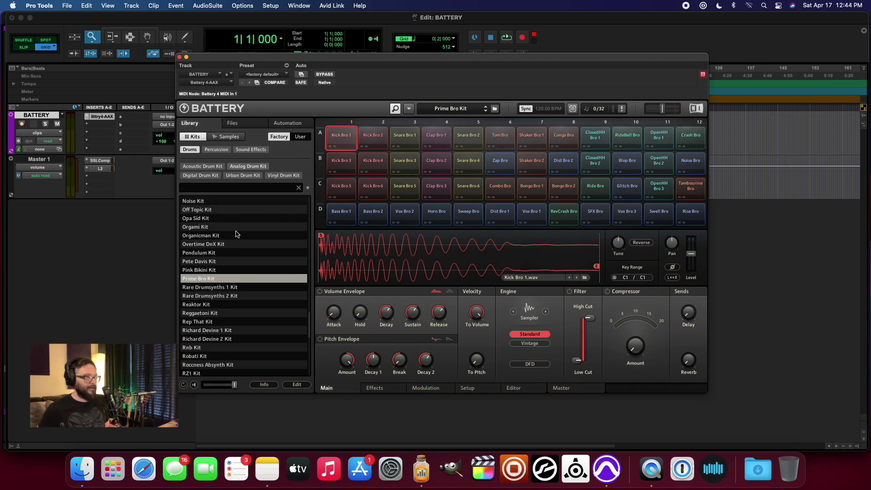
{"action": "scroll", "coordinate": [231, 271], "scroll_direction": "up", "scroll_amount": 15}
{"action": "scroll", "coordinate": [231, 271], "scroll_direction": "up", "scroll_amount": 1}
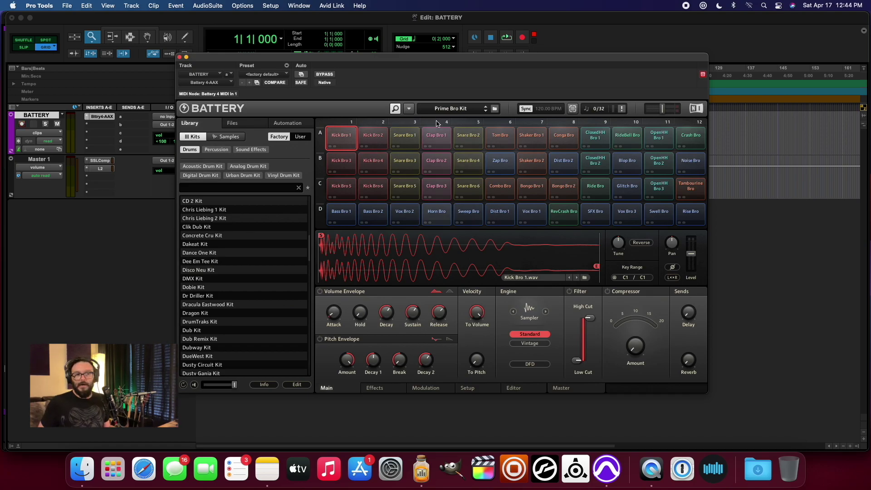
Audition Prime Bro Kit pads: Kick Bro 3, Bass Bro 1, Vox Bro 1, Sweep Bro and Clap Bro 1–3
{"action": "left_click", "coordinate": [346, 168]}
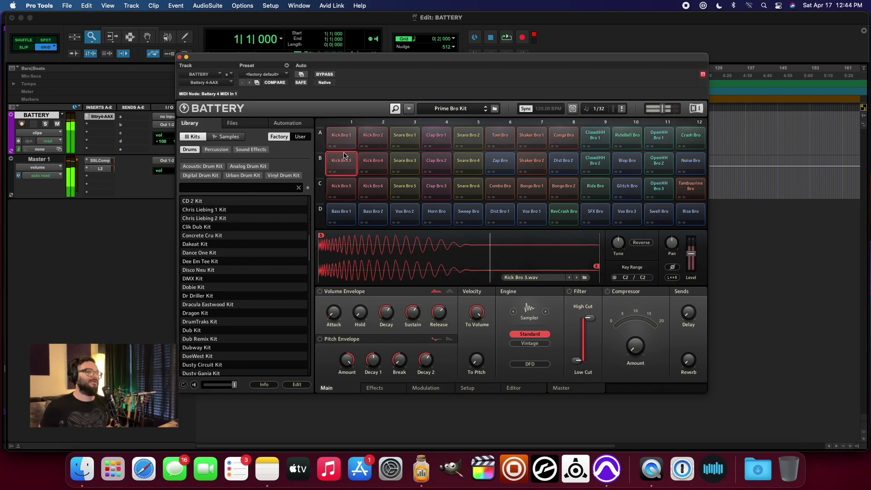
{"action": "left_click", "coordinate": [343, 138]}
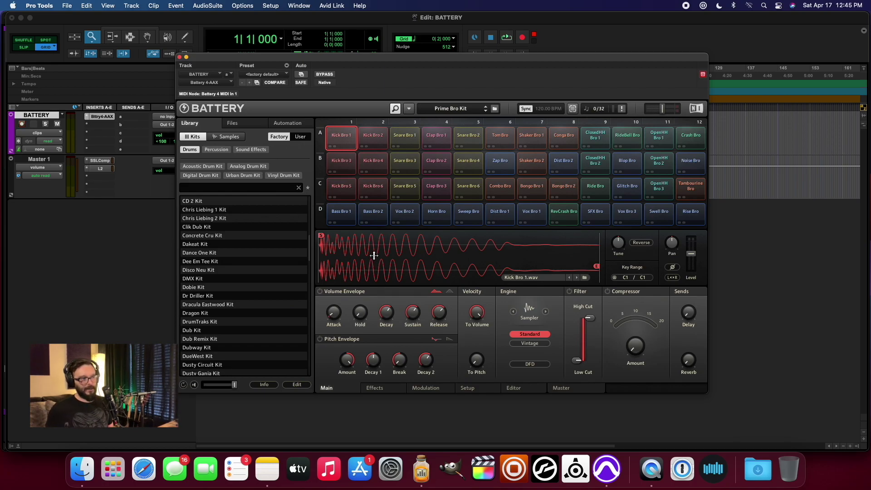
{"action": "left_click", "coordinate": [341, 214]}
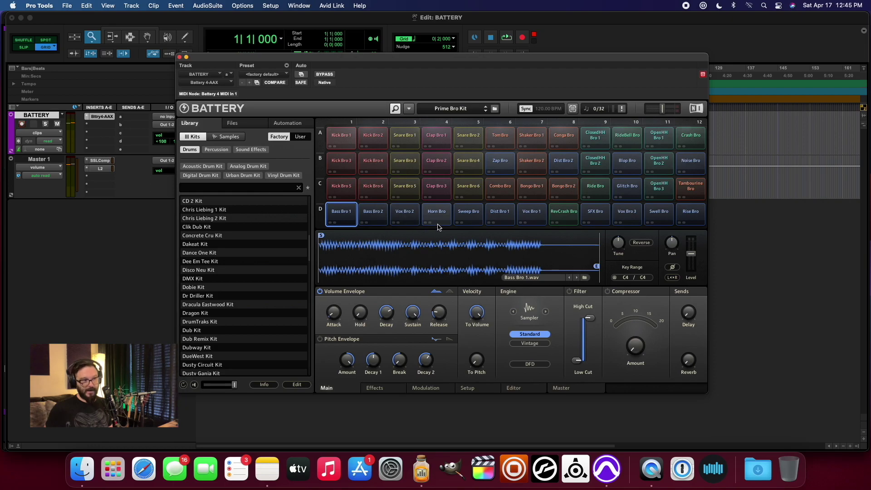
{"action": "left_click", "coordinate": [469, 214]}
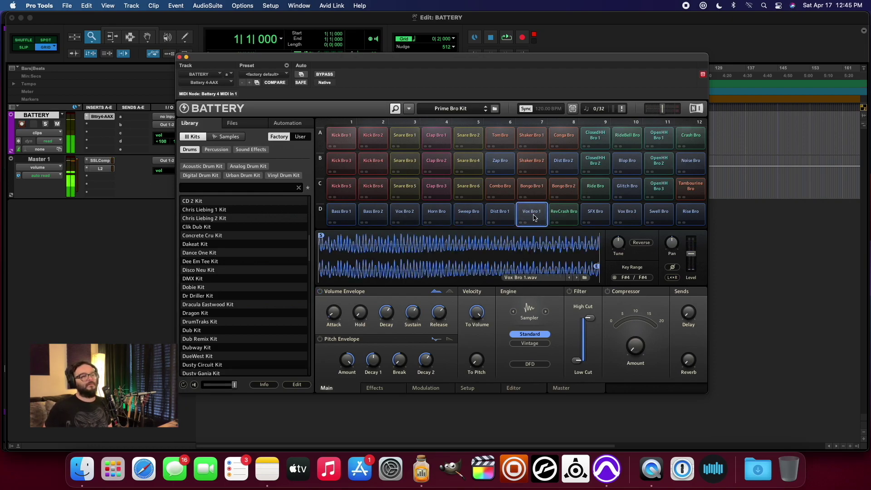
{"action": "left_click", "coordinate": [466, 215]}
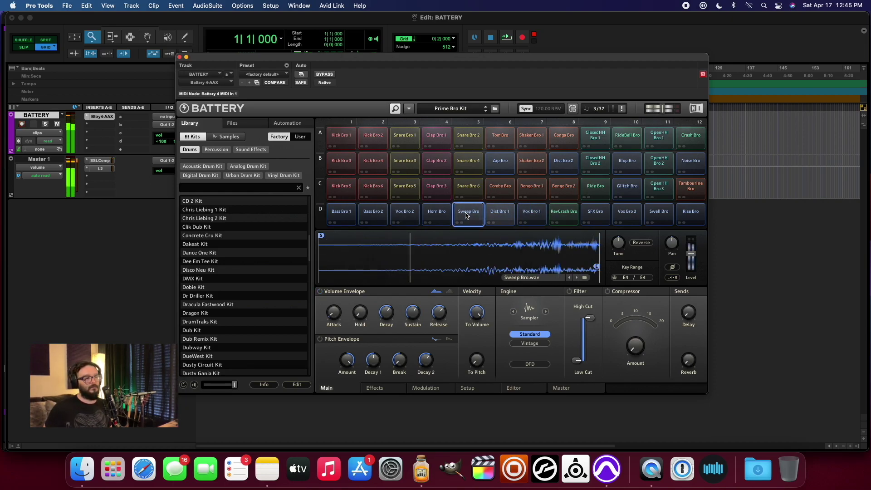
{"action": "left_click", "coordinate": [434, 168]}
{"action": "left_click", "coordinate": [437, 141]}
{"action": "left_click", "coordinate": [432, 171]}
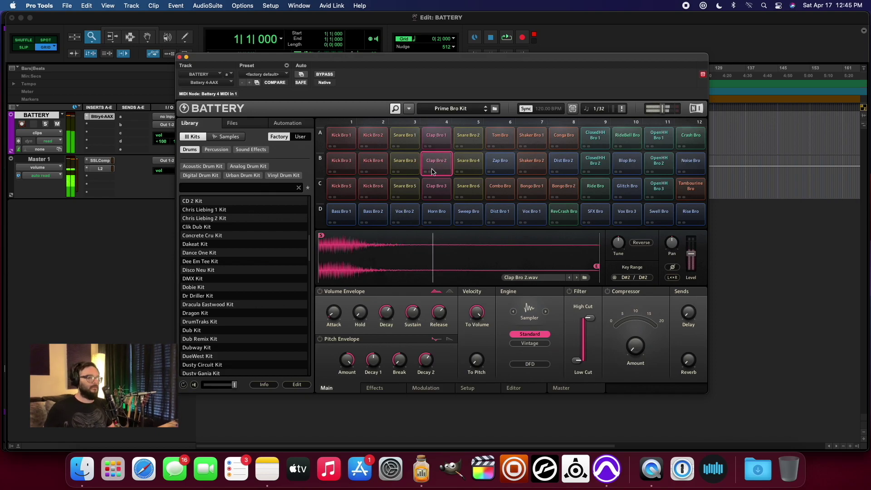
{"action": "left_click", "coordinate": [438, 186]}
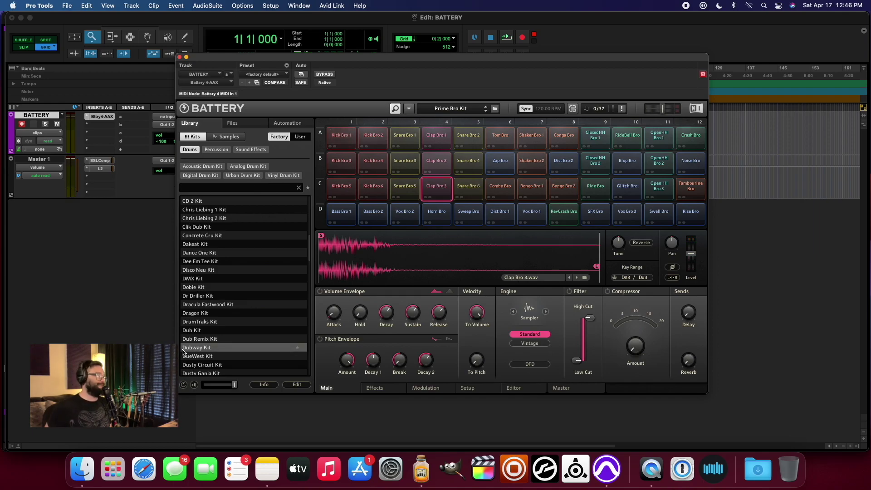
Load Golden Kingdom Claps Kit from the Percussion kits, raising a 20-file Missing Samples warning
{"action": "scroll", "coordinate": [186, 344], "scroll_direction": "down", "scroll_amount": 1}
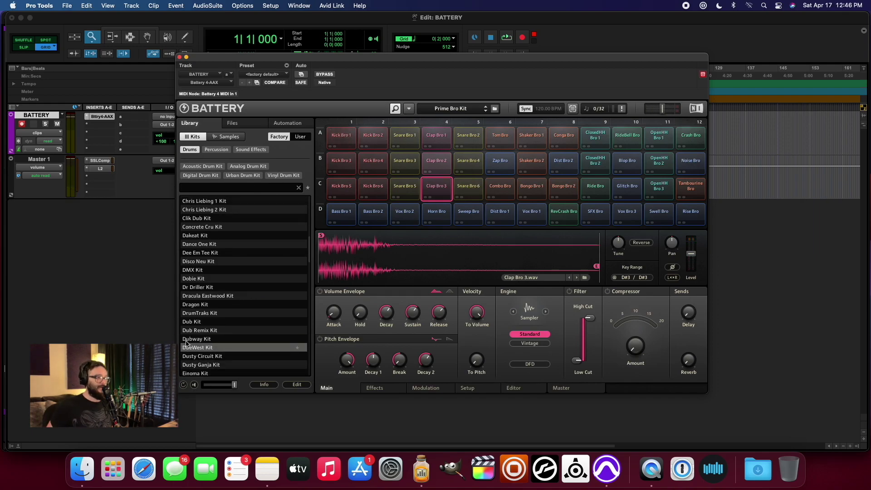
{"action": "left_click", "coordinate": [207, 151]}
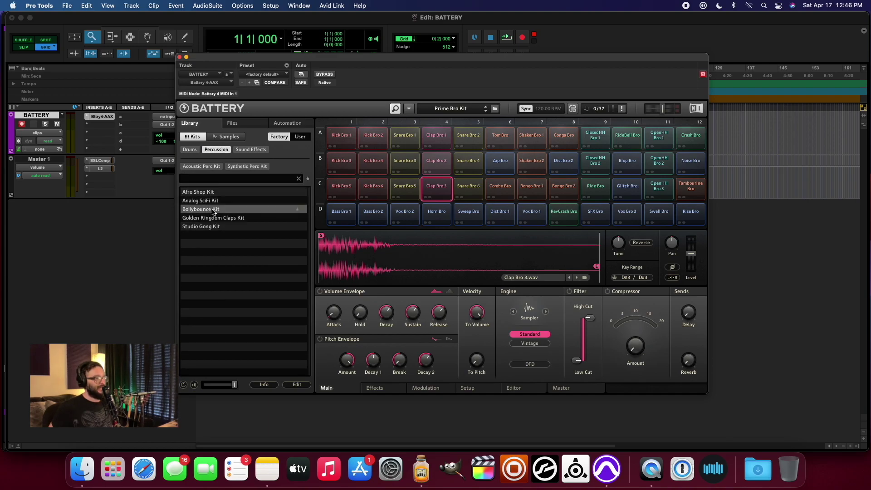
{"action": "left_click", "coordinate": [213, 219]}
{"action": "double_click", "coordinate": [222, 218]}
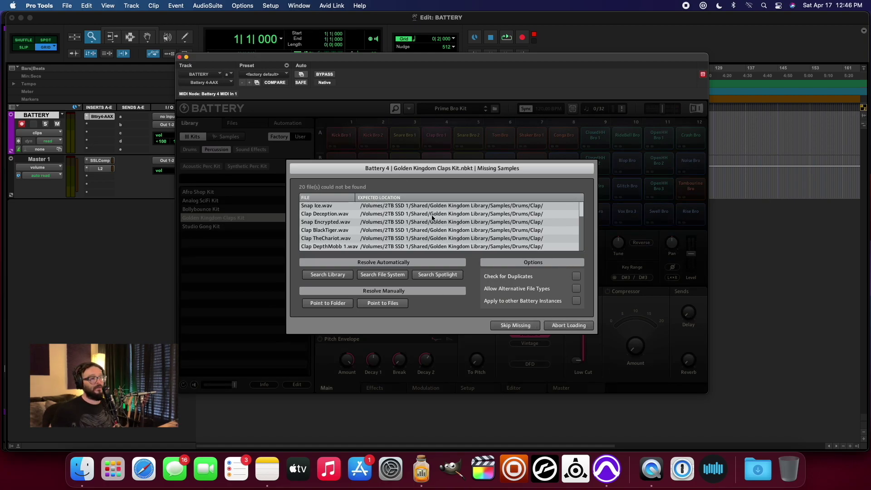
Skip the missing samples to load the claps kit, then show the Drums category
{"action": "scroll", "coordinate": [471, 233], "scroll_direction": "down", "scroll_amount": 10}
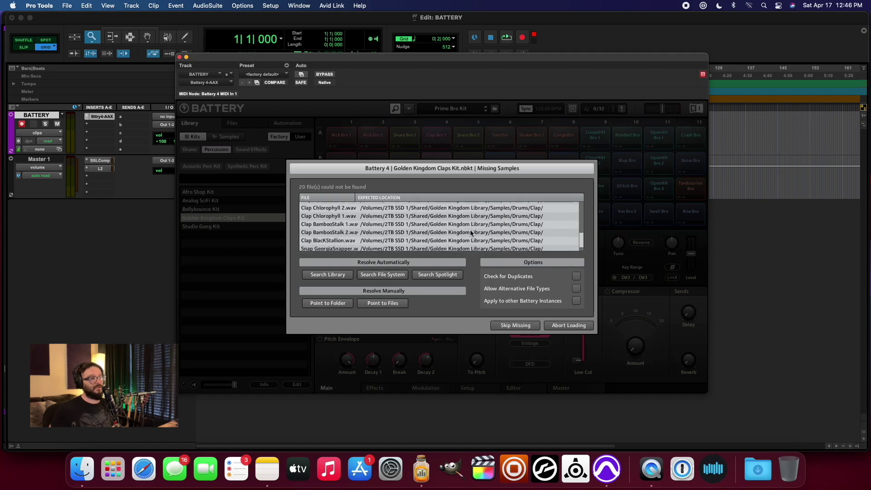
{"action": "scroll", "coordinate": [471, 233], "scroll_direction": "up", "scroll_amount": 10}
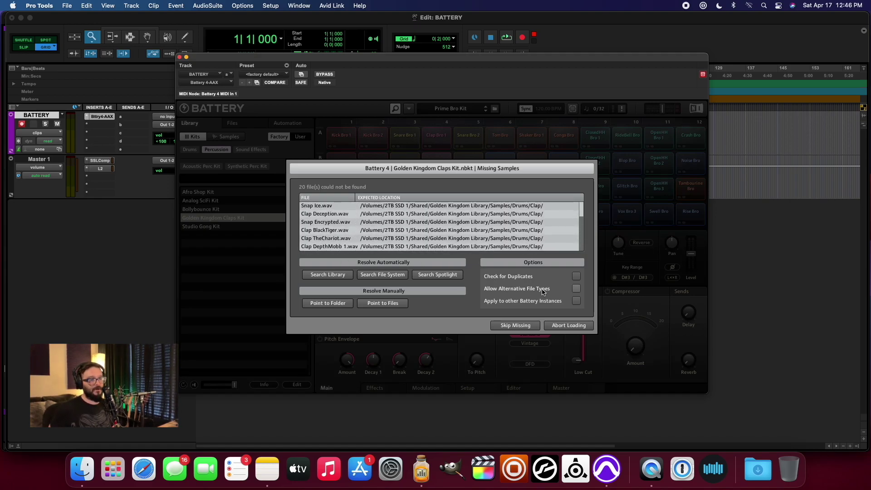
{"action": "left_click", "coordinate": [516, 325]}
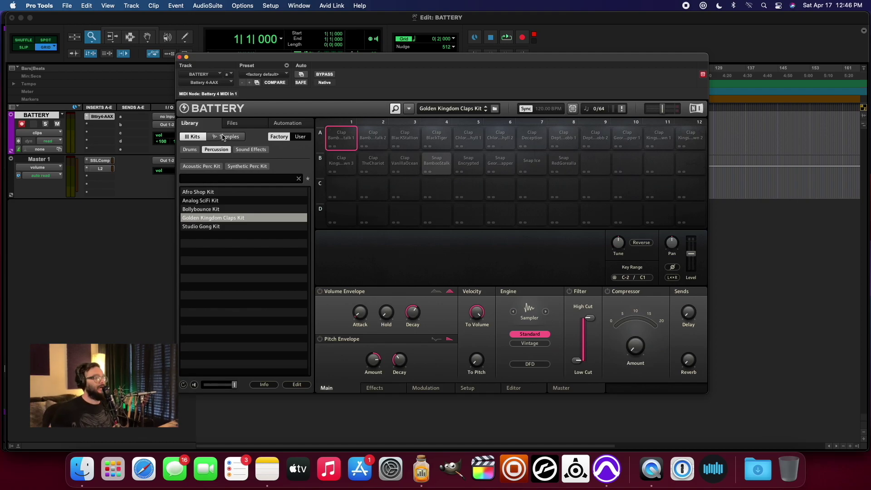
{"action": "left_click", "coordinate": [190, 150]}
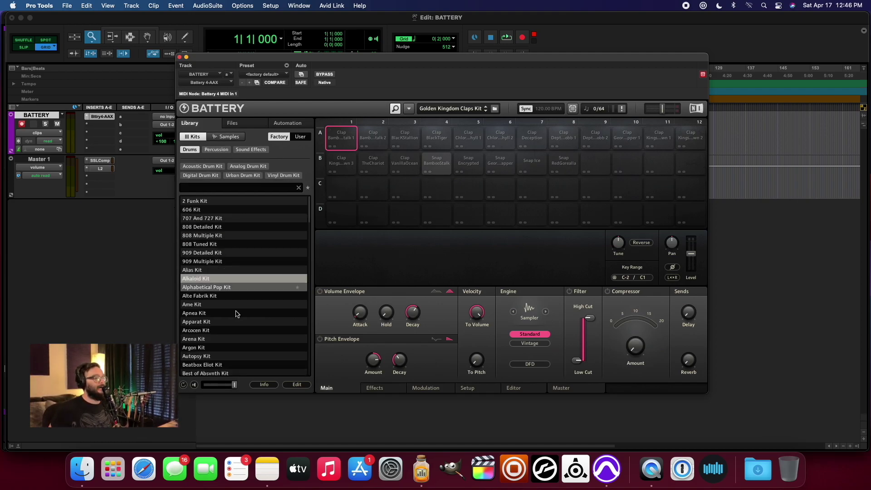
Load the Swagged Out Kit from Battery's drum kit list
{"action": "scroll", "coordinate": [236, 313], "scroll_direction": "down", "scroll_amount": 15}
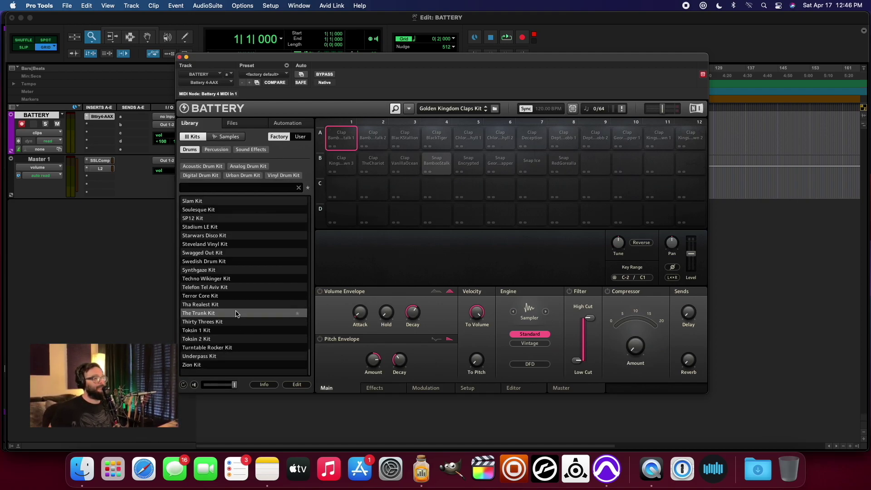
{"action": "left_click", "coordinate": [215, 255]}
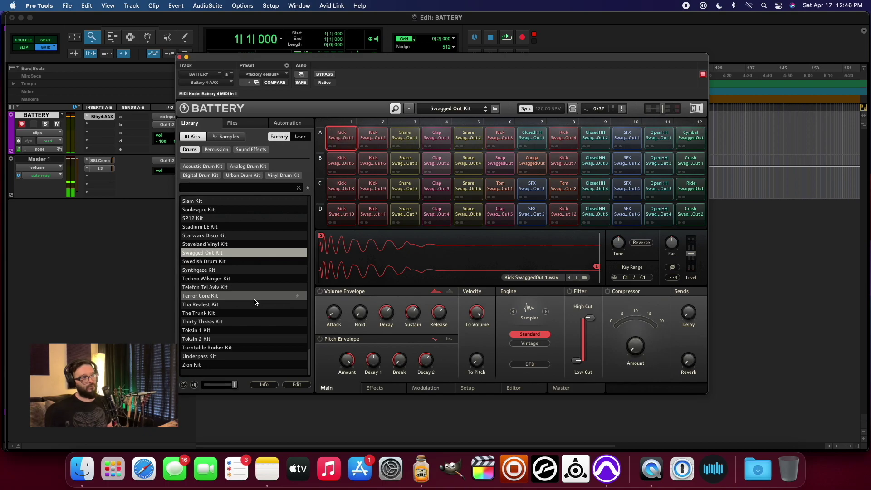
{"action": "scroll", "coordinate": [232, 277], "scroll_direction": "up", "scroll_amount": 10}
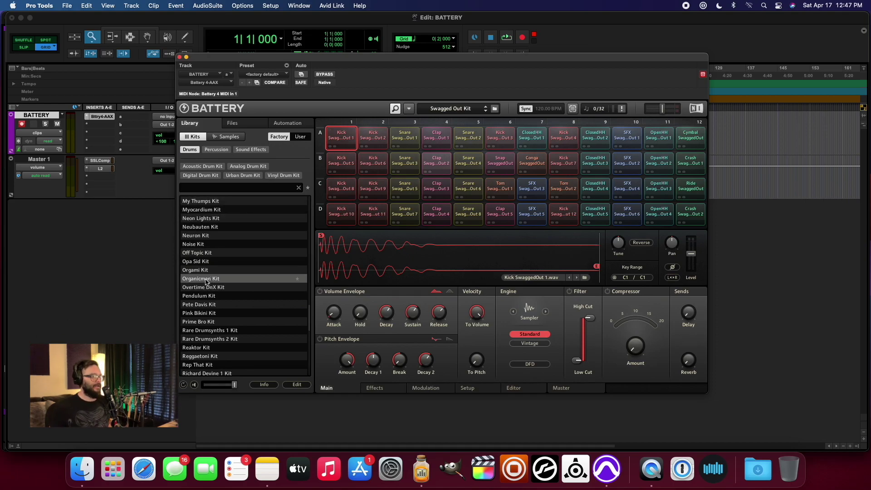
Try the Rare Drumsynths 2 Kit, then load the Pendulum Kit
{"action": "double_click", "coordinate": [220, 342]}
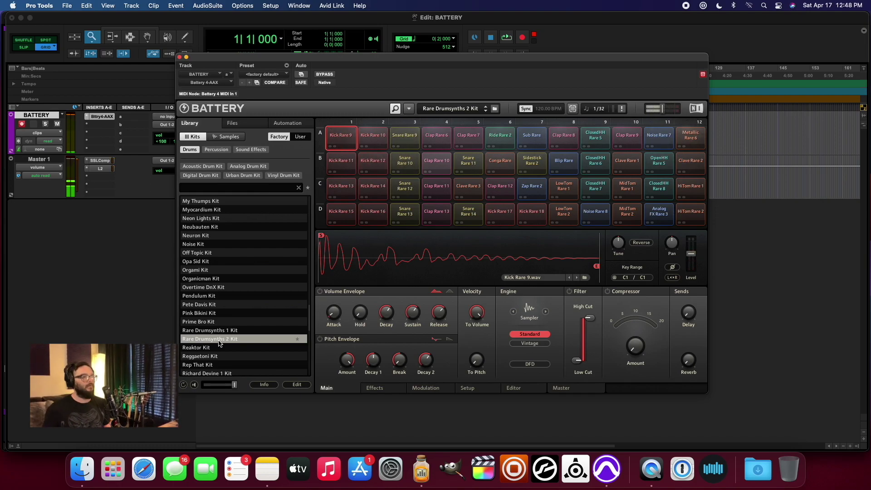
{"action": "left_click", "coordinate": [204, 296]}
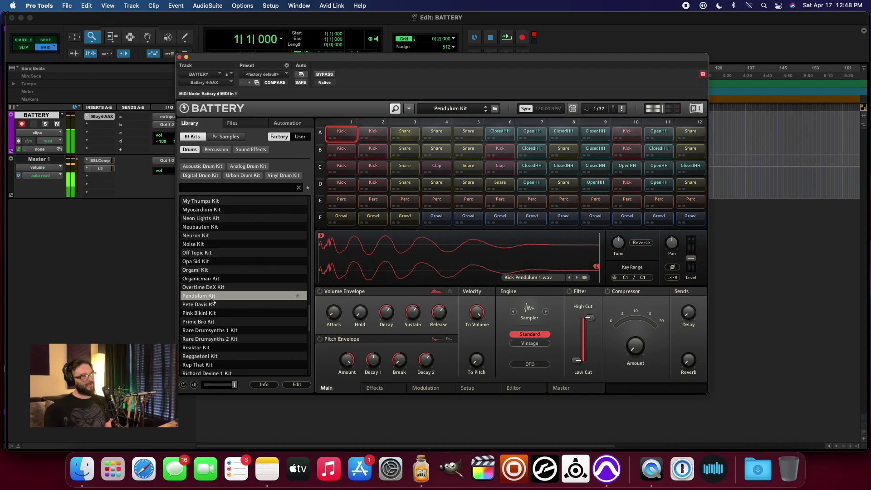
{"action": "scroll", "coordinate": [204, 299], "scroll_direction": "up", "scroll_amount": 8}
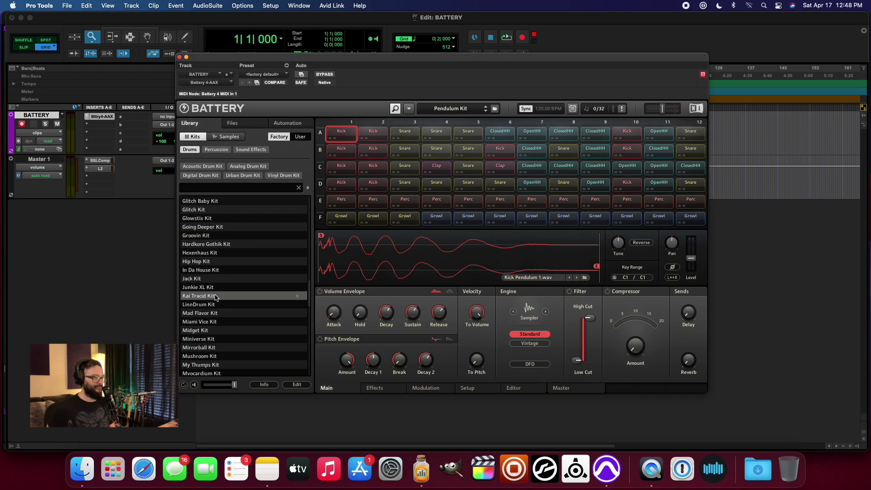
Load the Junkie XL Kit onto Battery's pads
{"action": "double_click", "coordinate": [213, 290]}
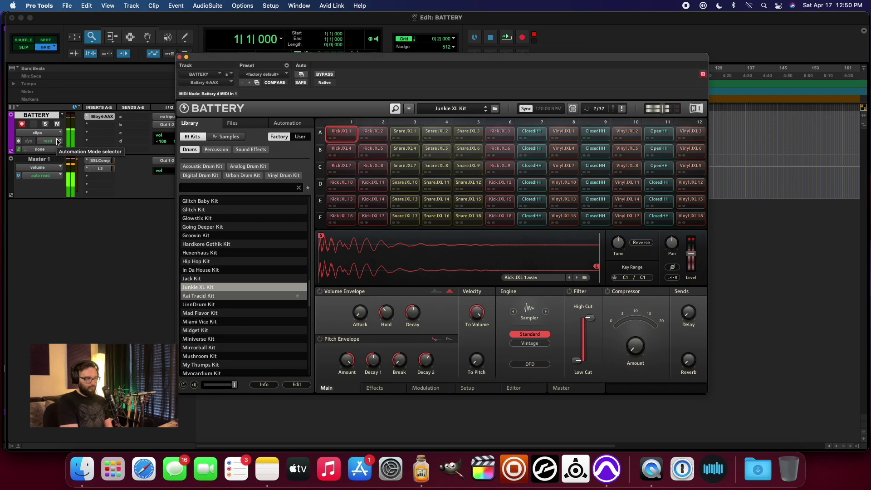
Filter the kit list to Urban Drum Kits and load the Glitch Baby Kit
{"action": "scroll", "coordinate": [206, 266], "scroll_direction": "down", "scroll_amount": 8}
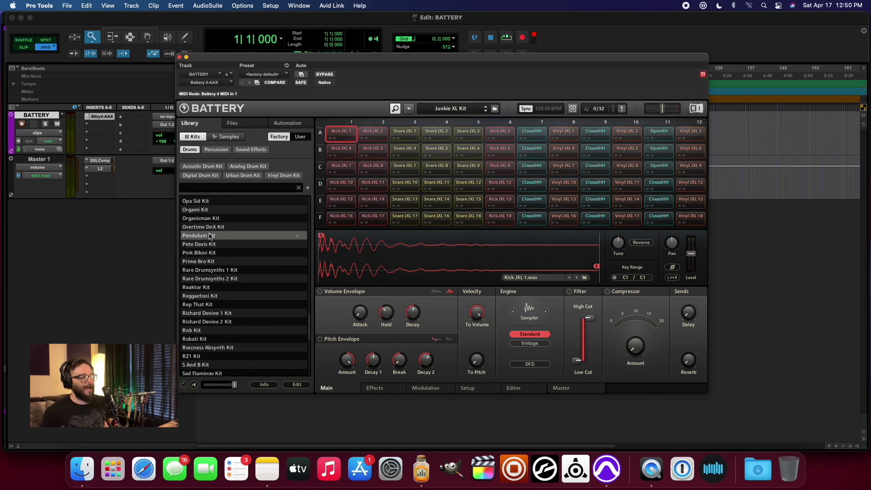
{"action": "left_click", "coordinate": [248, 164]}
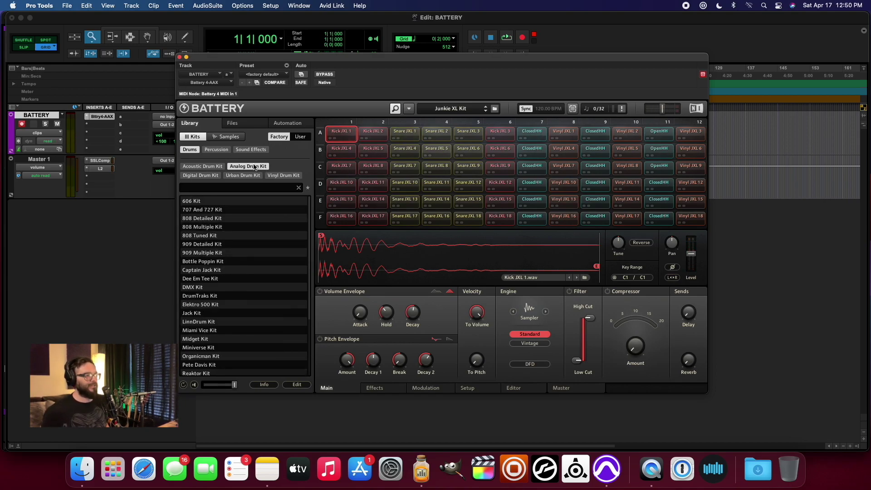
{"action": "left_click", "coordinate": [284, 175]}
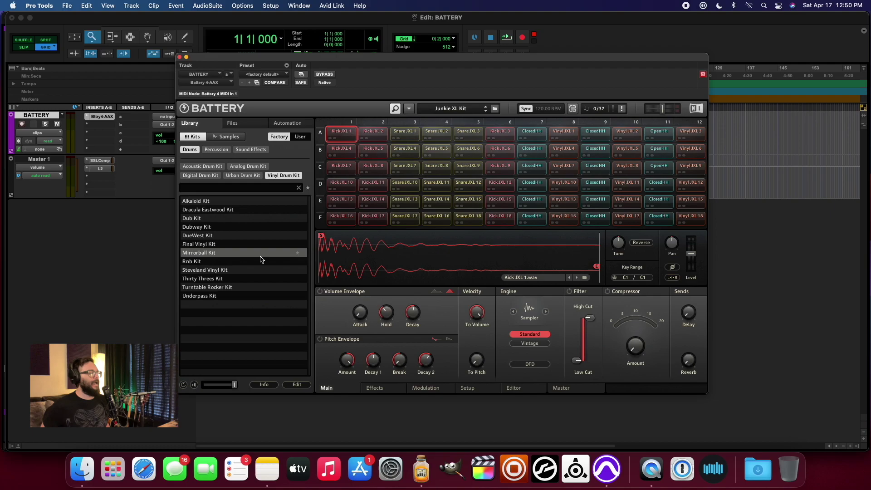
{"action": "left_click", "coordinate": [243, 175]}
{"action": "double_click", "coordinate": [217, 245]}
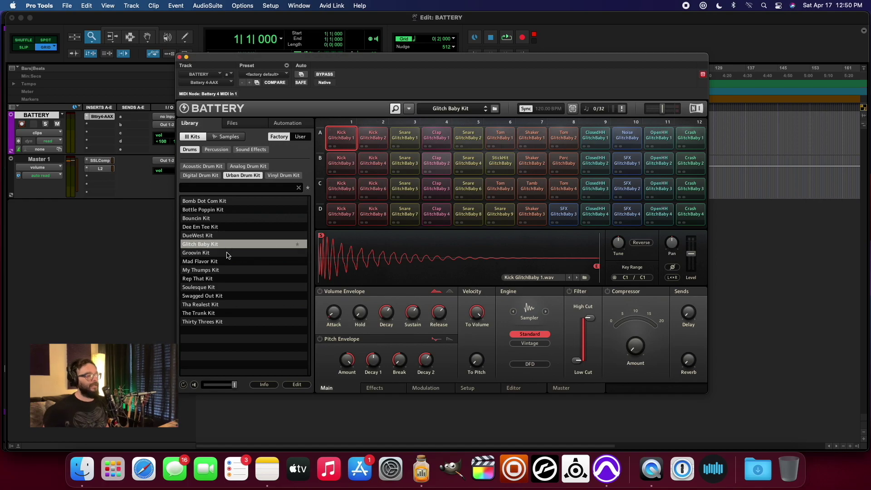
Load Dusty Ganja Kit from the Digital Drum Kits and switch the edit tool to Trim (F6)
{"action": "left_click", "coordinate": [199, 176]}
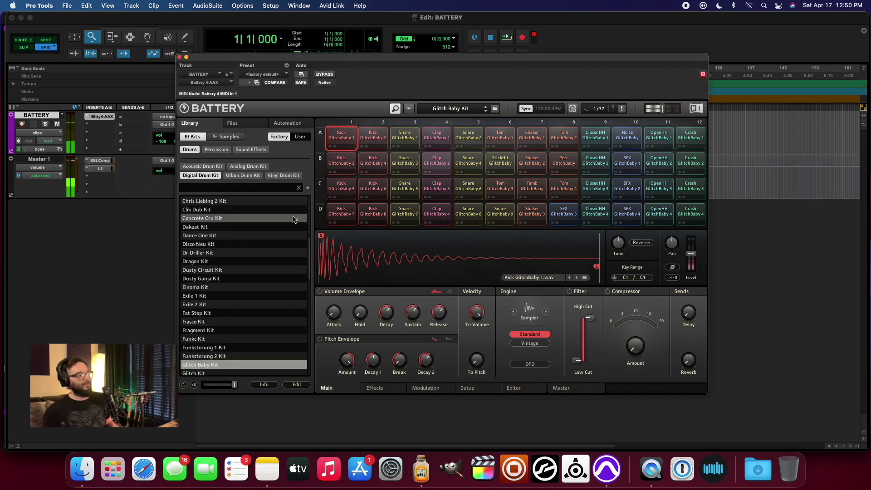
{"action": "left_click", "coordinate": [233, 279]}
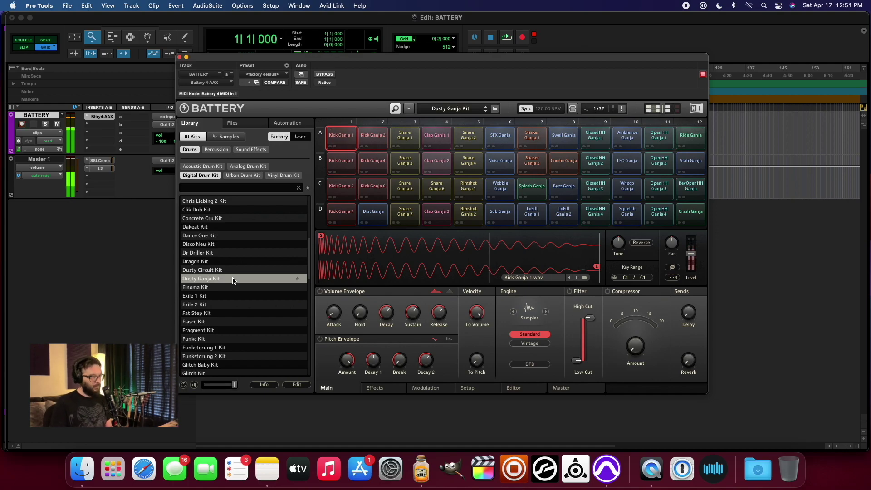
{"action": "key", "text": "F6"}
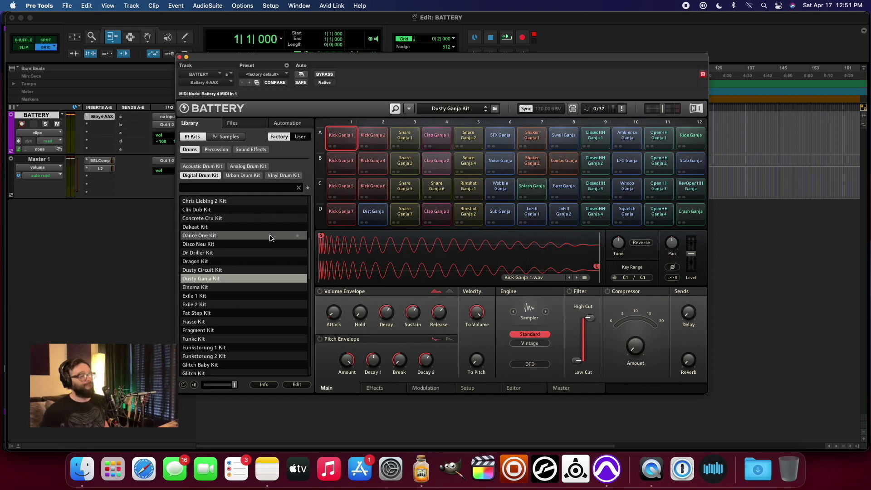
{"action": "scroll", "coordinate": [270, 238], "scroll_direction": "up", "scroll_amount": 1}
{"action": "scroll", "coordinate": [270, 238], "scroll_direction": "up", "scroll_amount": 19}
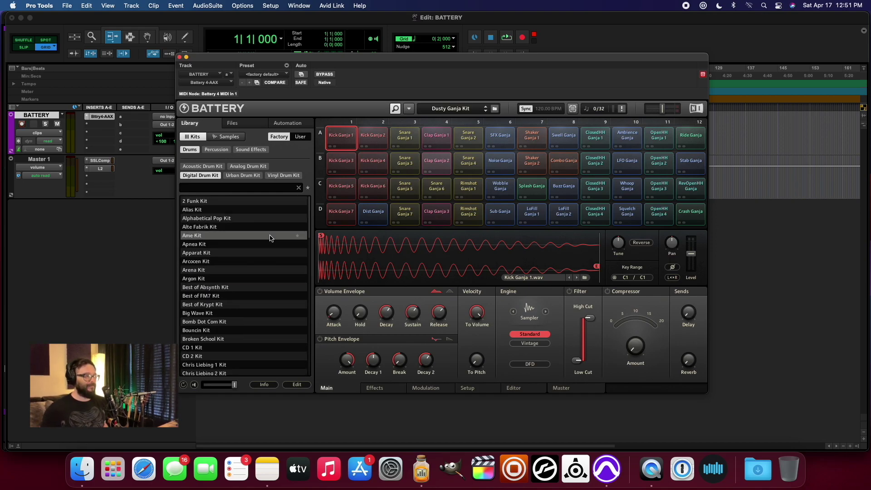
Load the Berlin Headquarter Kit from Sound Effects and audition pads A2–A8, Door Berlin 8 through Beeper Berlin 2
{"action": "left_click", "coordinate": [255, 153]}
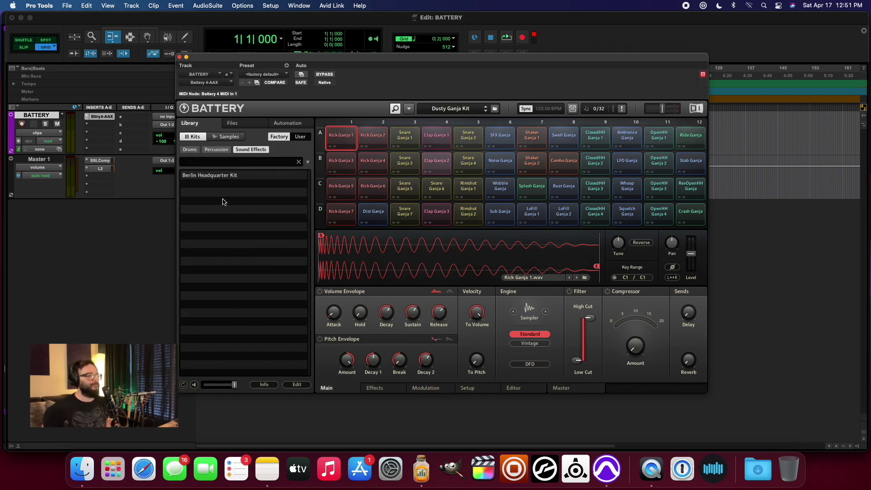
{"action": "double_click", "coordinate": [217, 176]}
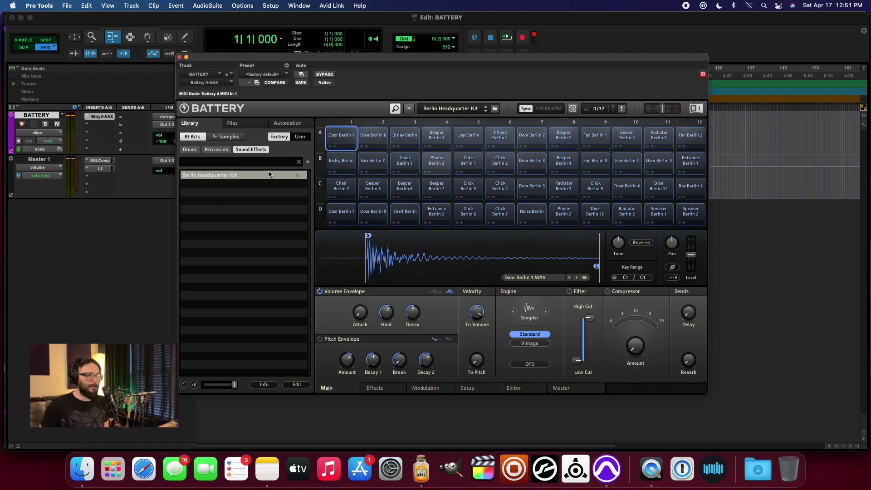
{"action": "left_click", "coordinate": [371, 138]}
{"action": "left_click", "coordinate": [404, 139]}
{"action": "left_click", "coordinate": [436, 138]}
{"action": "left_click", "coordinate": [469, 139]}
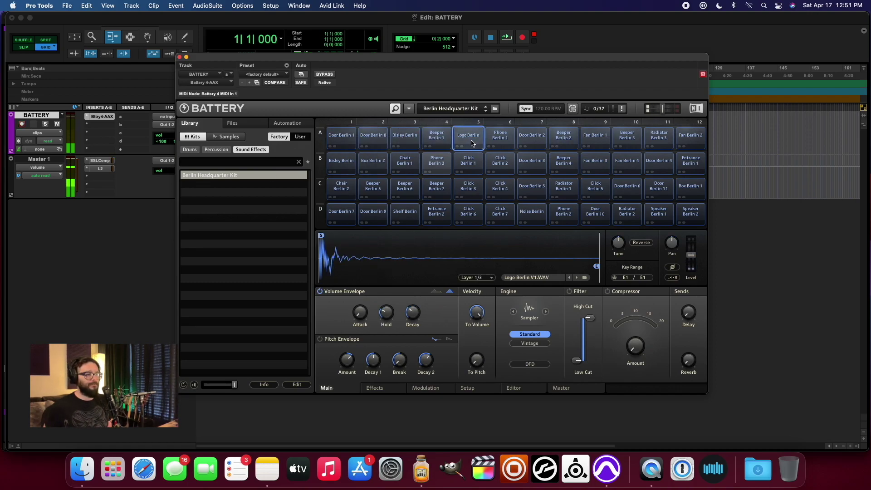
{"action": "left_click", "coordinate": [500, 138]}
{"action": "left_click", "coordinate": [532, 138]}
{"action": "left_click", "coordinate": [562, 141]}
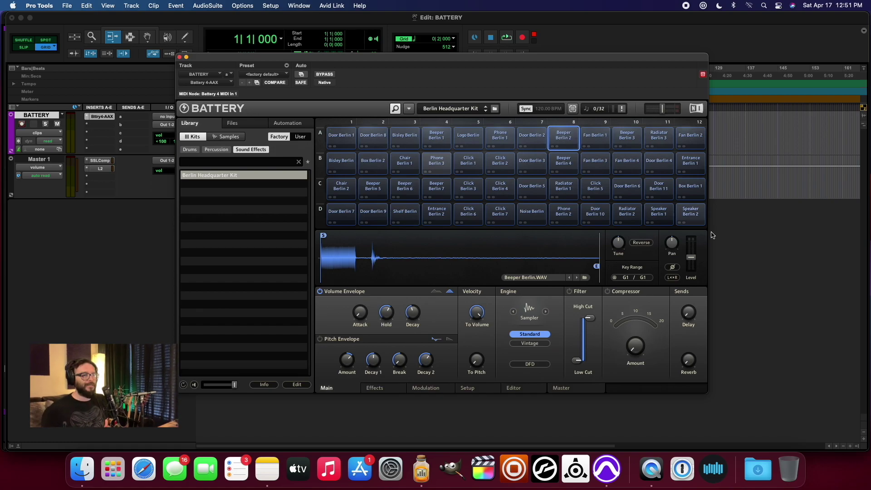
{"action": "left_click", "coordinate": [538, 214]}
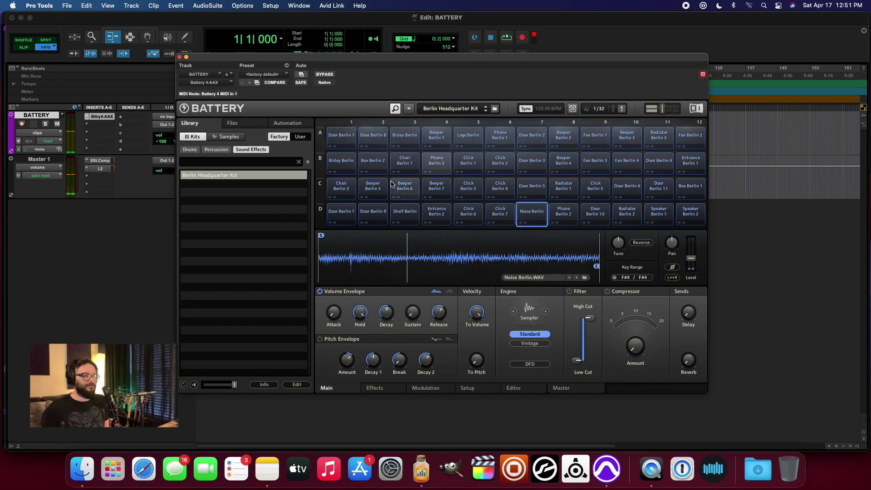